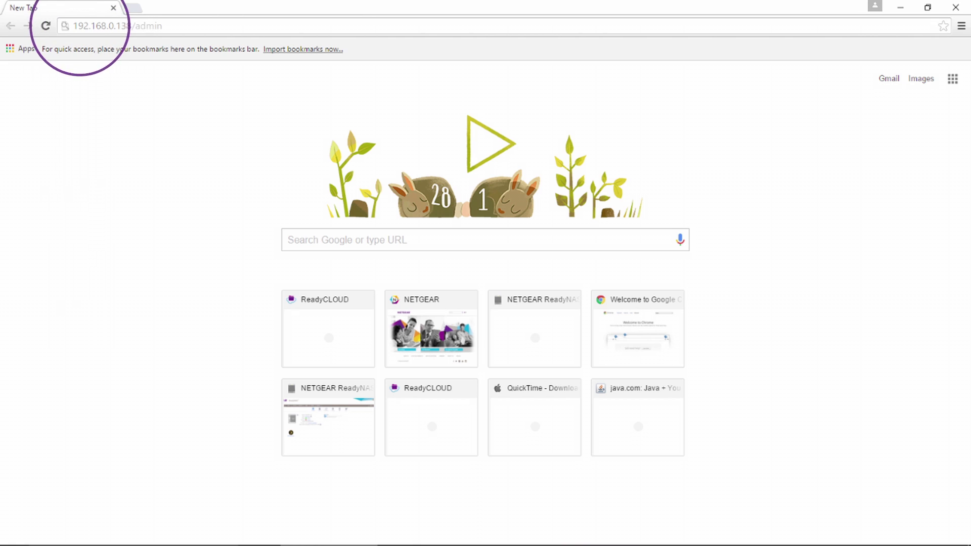
{"action": "type", "text": "8/admin"}
- Load the NAS admin page at 192.168.0.138/admin and sign in
{"action": "key", "text": "Return"}
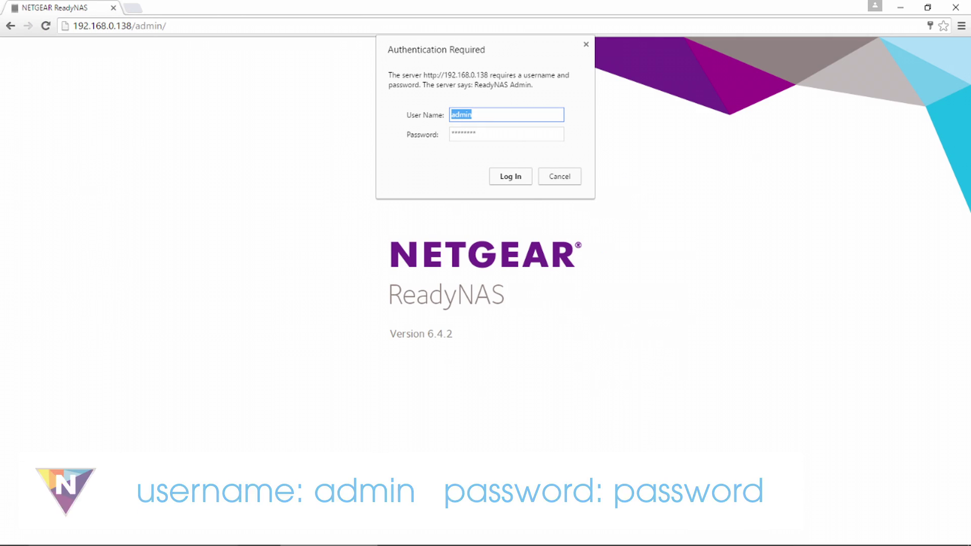
{"action": "left_click", "coordinate": [511, 176]}
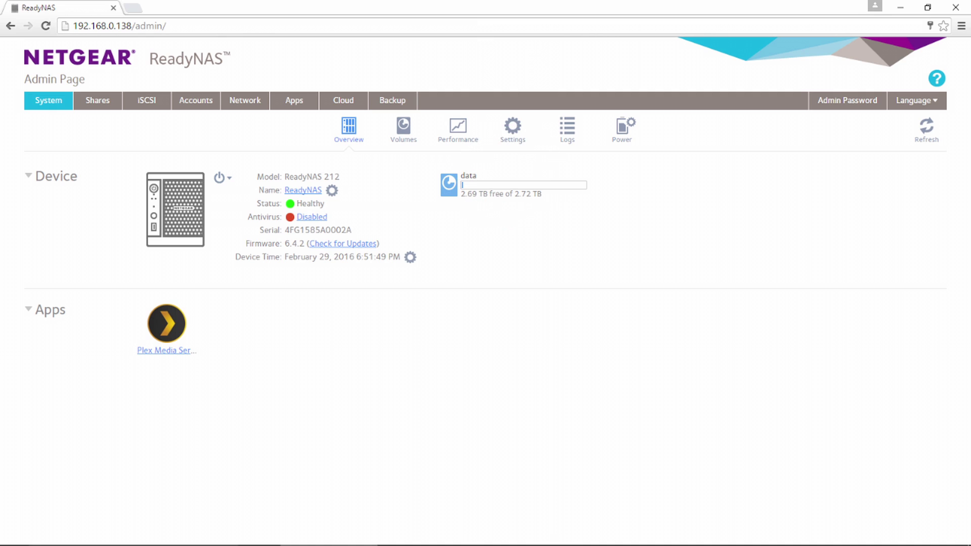
- Switch the ReadyCLOUD service from OFF to ON in the Cloud settings
{"action": "left_click", "coordinate": [343, 100]}
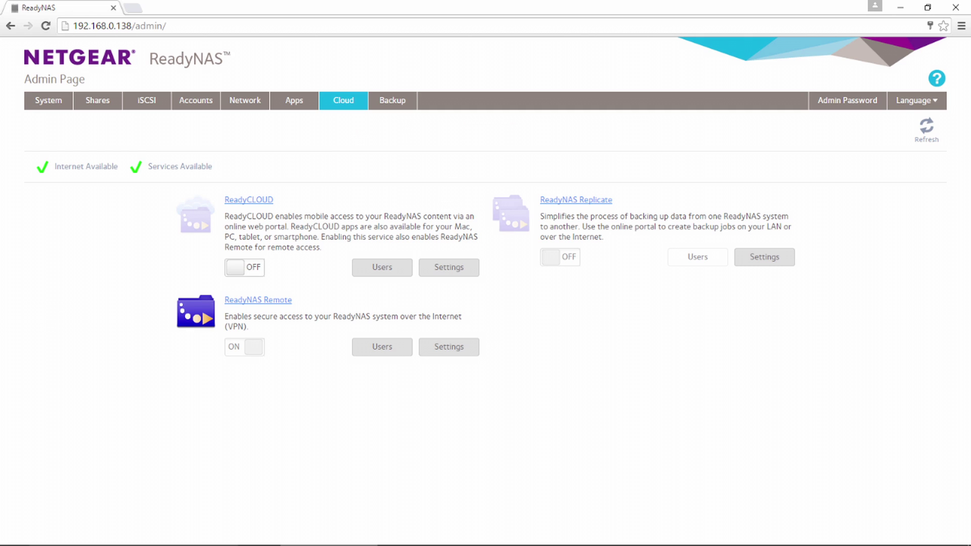
{"action": "left_click", "coordinate": [244, 267]}
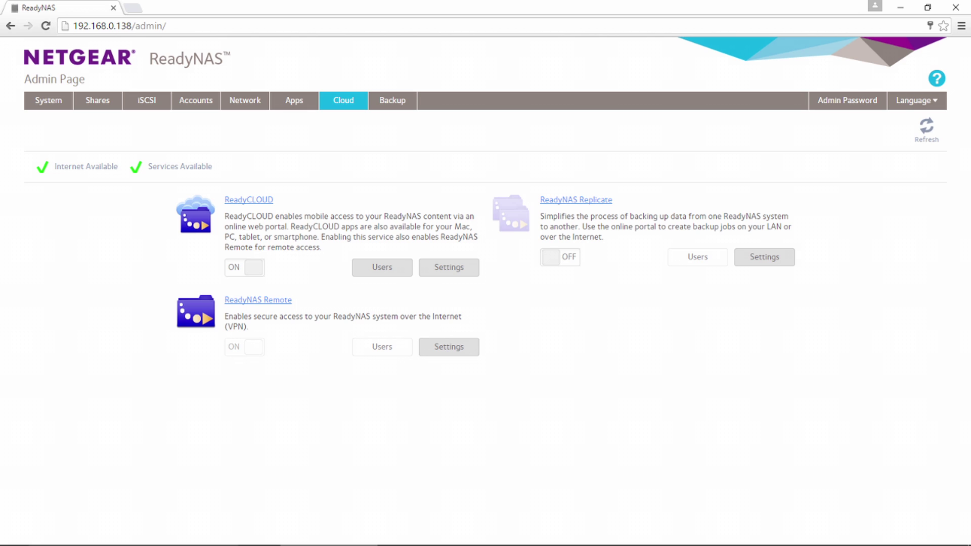
{"action": "left_click", "coordinate": [381, 266]}
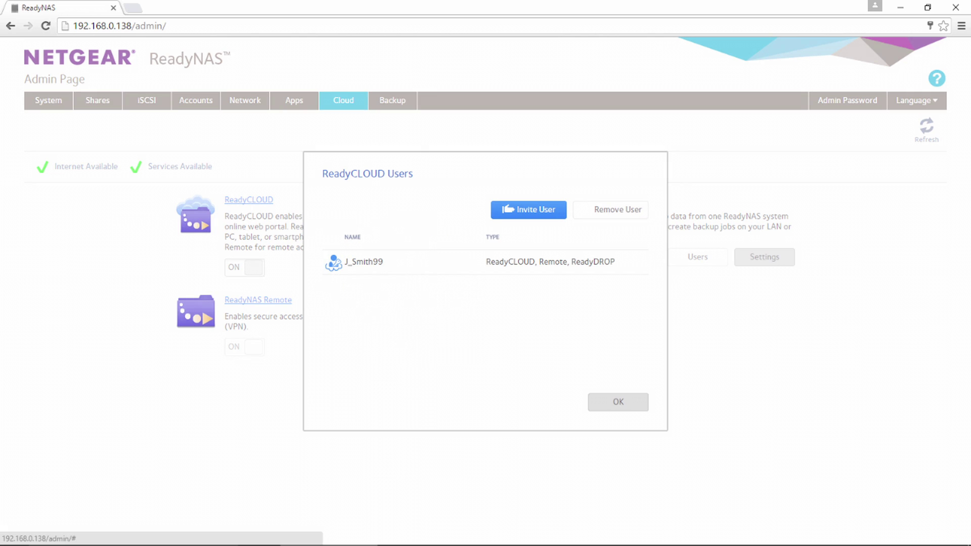
{"action": "left_click", "coordinate": [357, 263]}
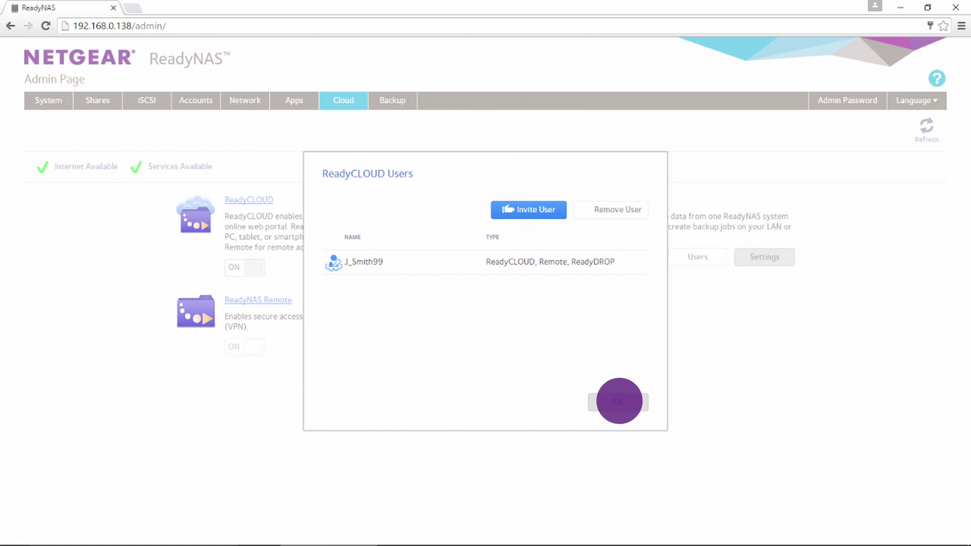
{"action": "left_click", "coordinate": [620, 401]}
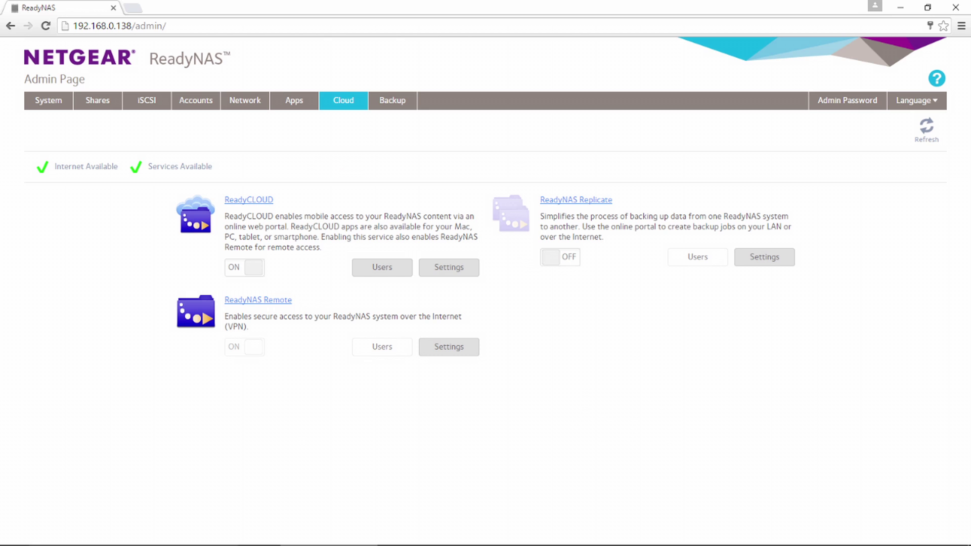
{"action": "left_click", "coordinate": [86, 26]}
{"action": "type", "text": "readycloud.netgear.com"}
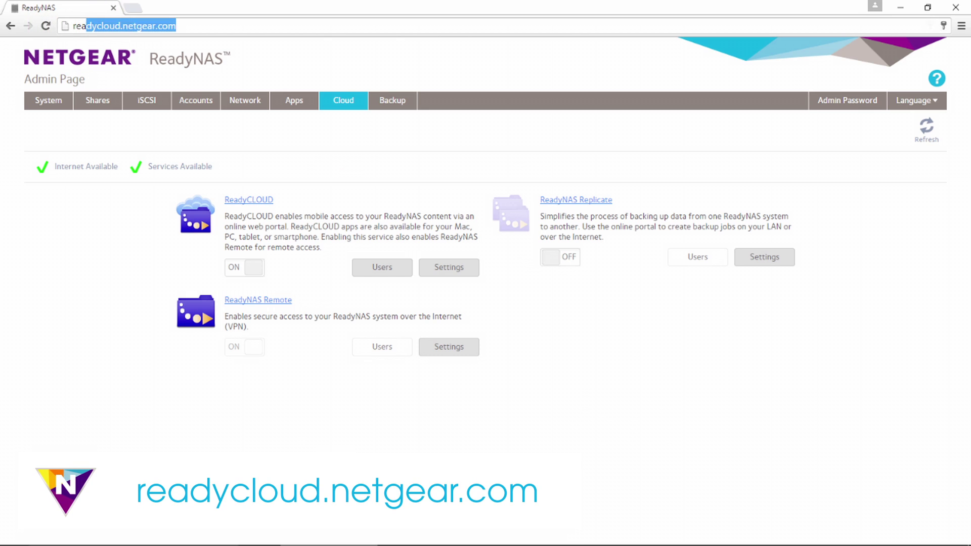
- Sign in at readycloud.netgear.com and download the ReadyCLOUD desktop app installer
{"action": "key", "text": "Return"}
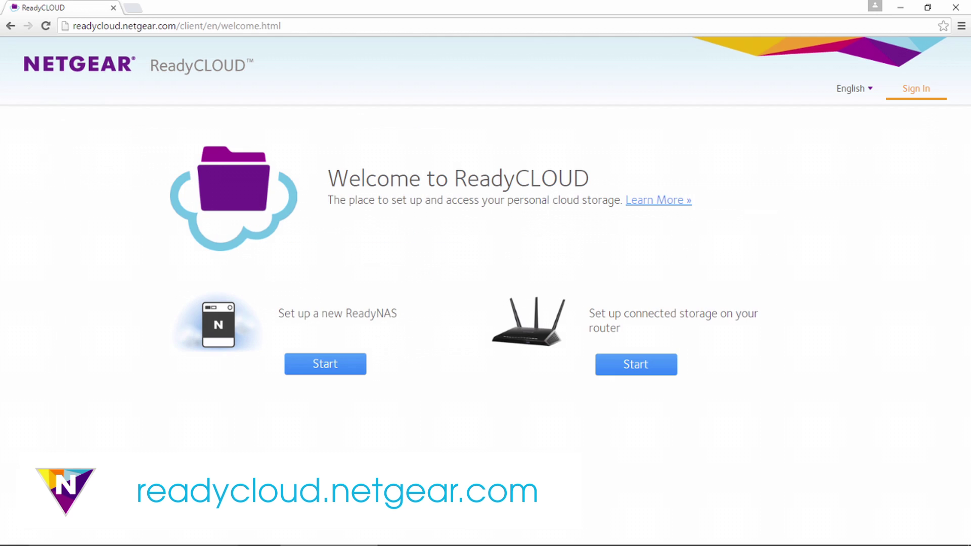
{"action": "left_click", "coordinate": [916, 89]}
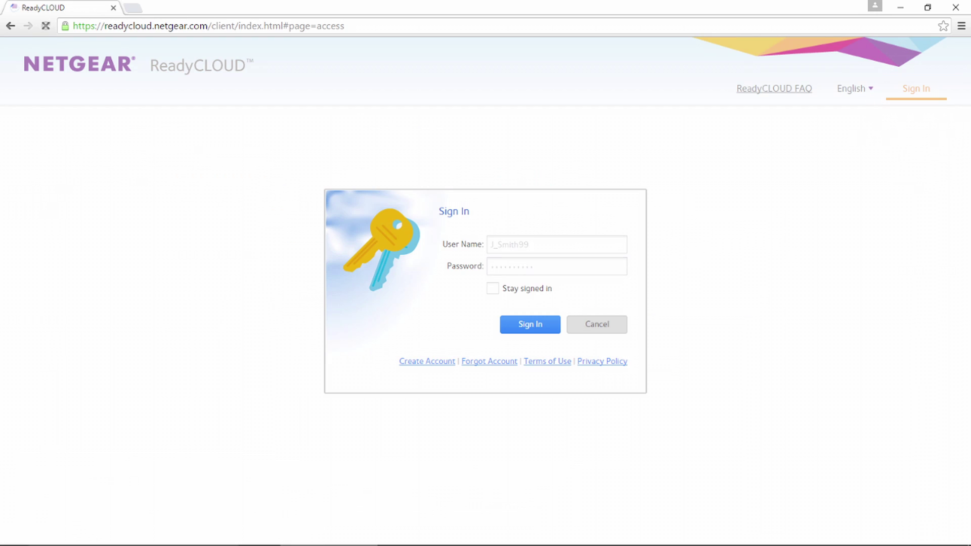
{"action": "key", "text": "Return"}
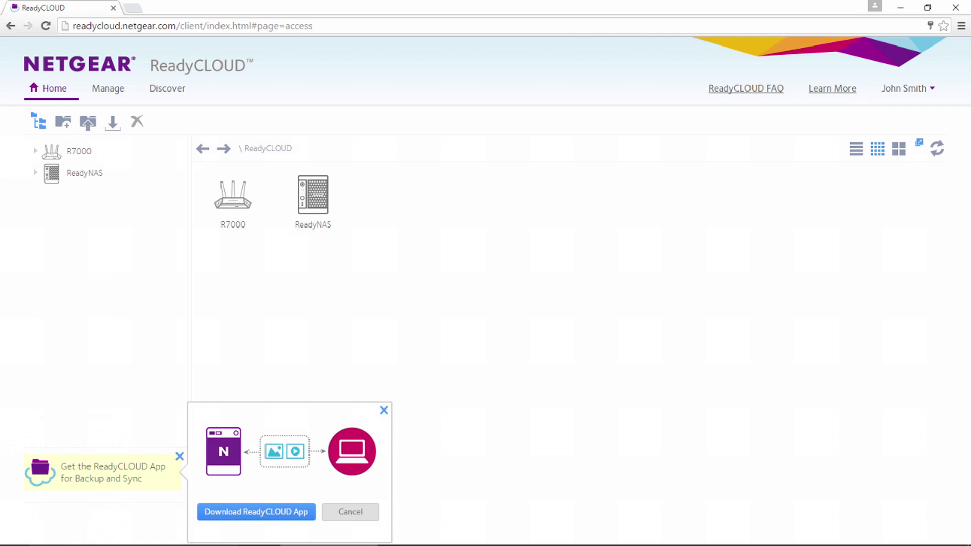
{"action": "left_click", "coordinate": [256, 511]}
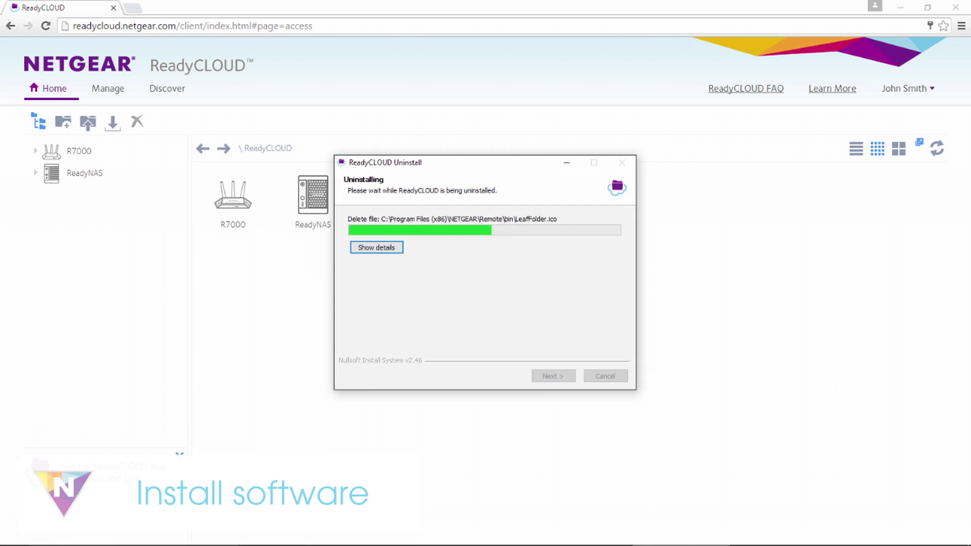
- Run through the setup wizard: Next, I Agree, then Finish the installation
{"action": "left_click", "coordinate": [552, 375]}
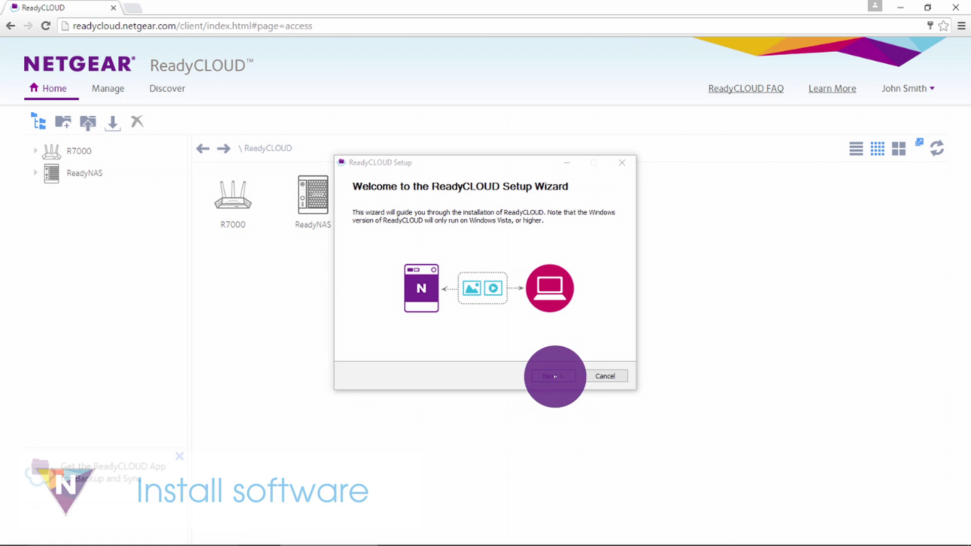
{"action": "left_click", "coordinate": [553, 375]}
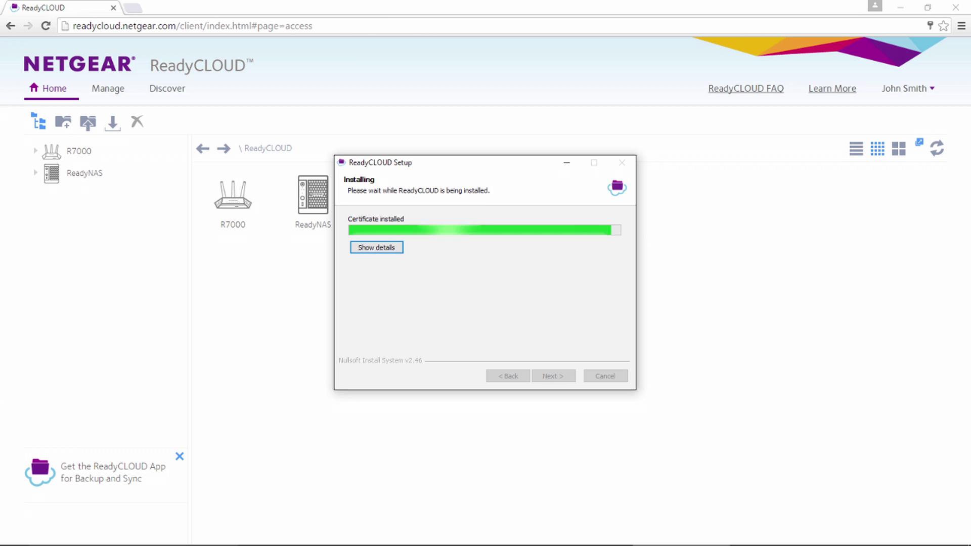
{"action": "left_click", "coordinate": [553, 376]}
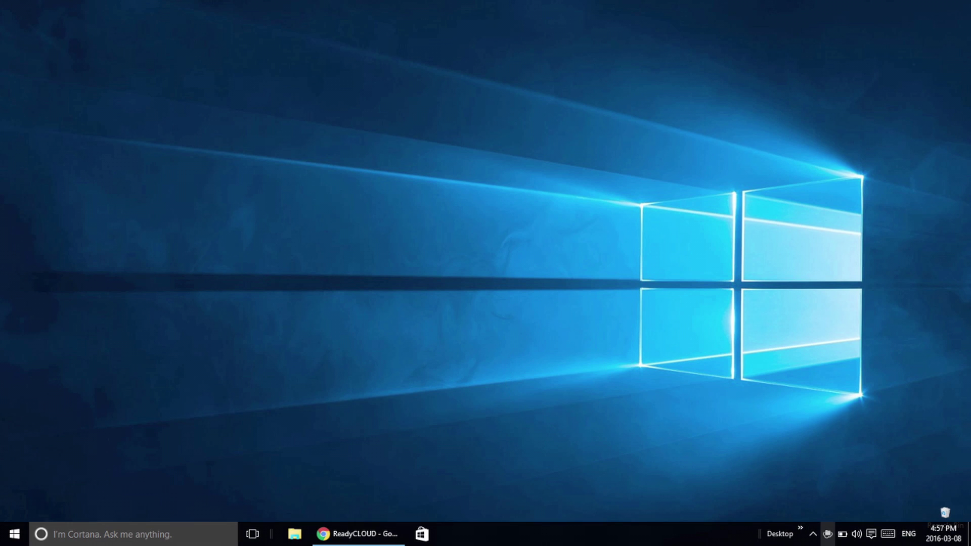
- Sign in via the tray icon, expand the ReadyNAS shares and open Pictures as a network folder
{"action": "left_click", "coordinate": [827, 533]}
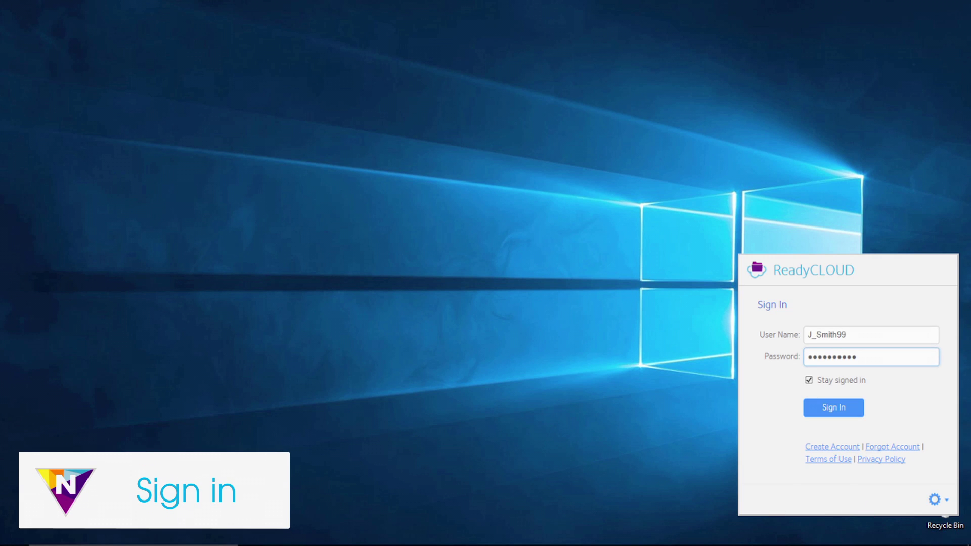
{"action": "left_click", "coordinate": [834, 407]}
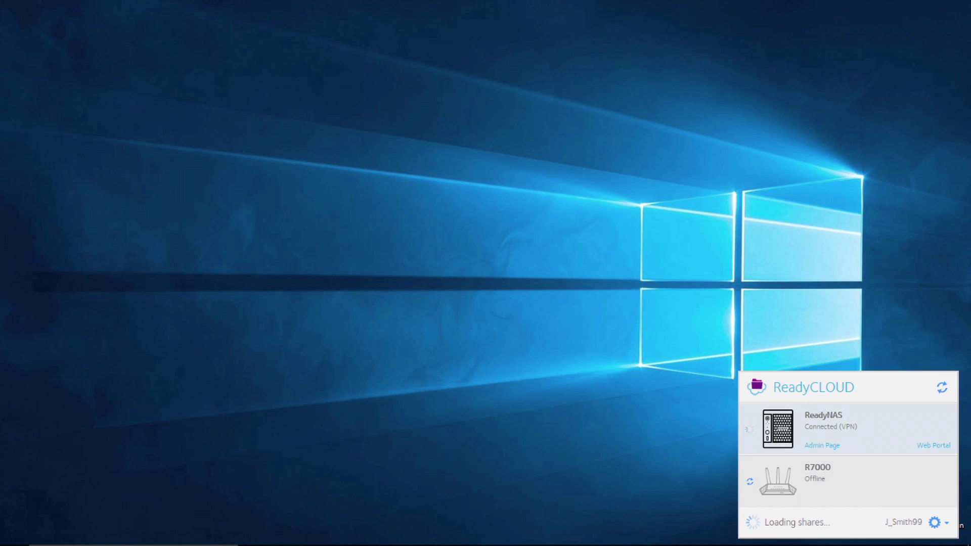
{"action": "left_click", "coordinate": [776, 423]}
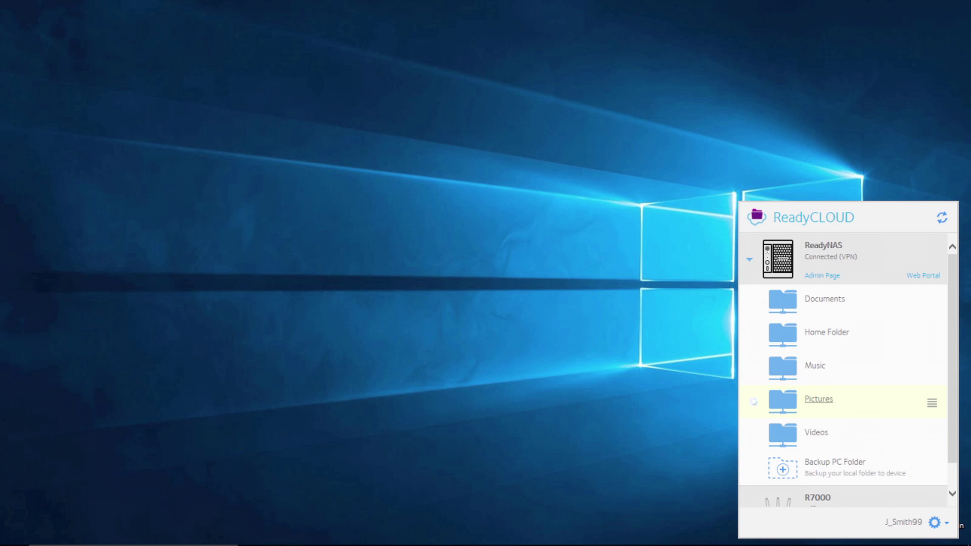
{"action": "left_click", "coordinate": [818, 399]}
- Bring up a This PC window beside the NAS share and go into the local Pictures folder
{"action": "left_click", "coordinate": [15, 534]}
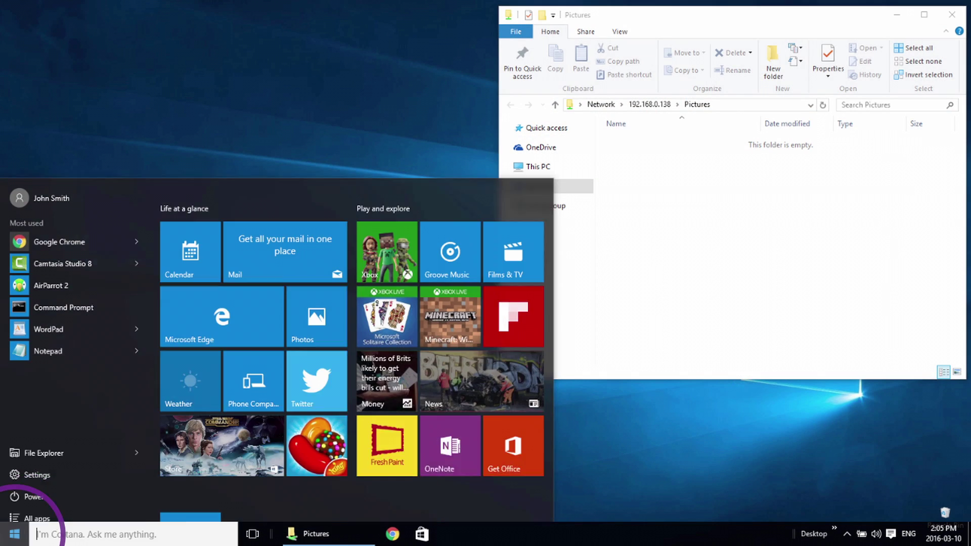
{"action": "left_click", "coordinate": [35, 453]}
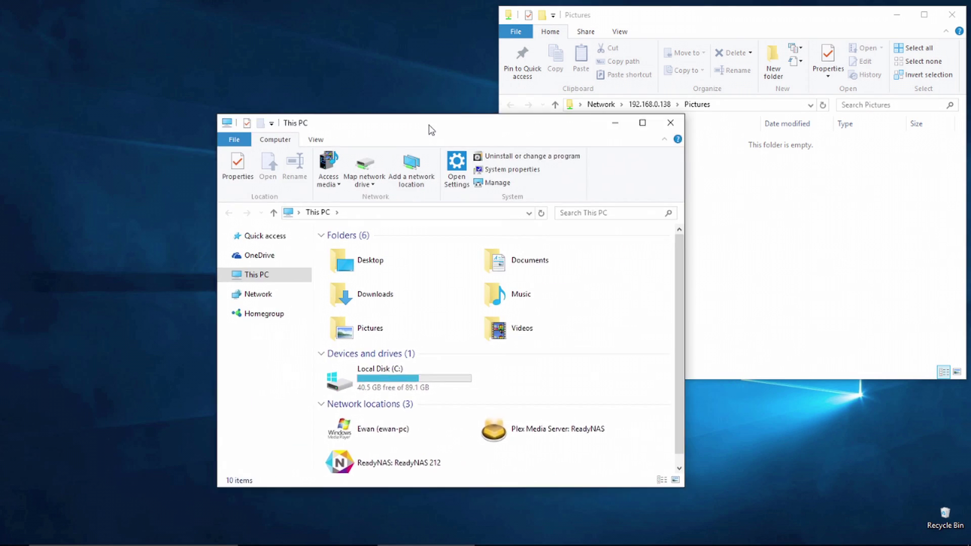
{"action": "left_click_drag", "start_coordinate": [429, 130], "coordinate": [227, 160]}
{"action": "double_click", "coordinate": [148, 355]}
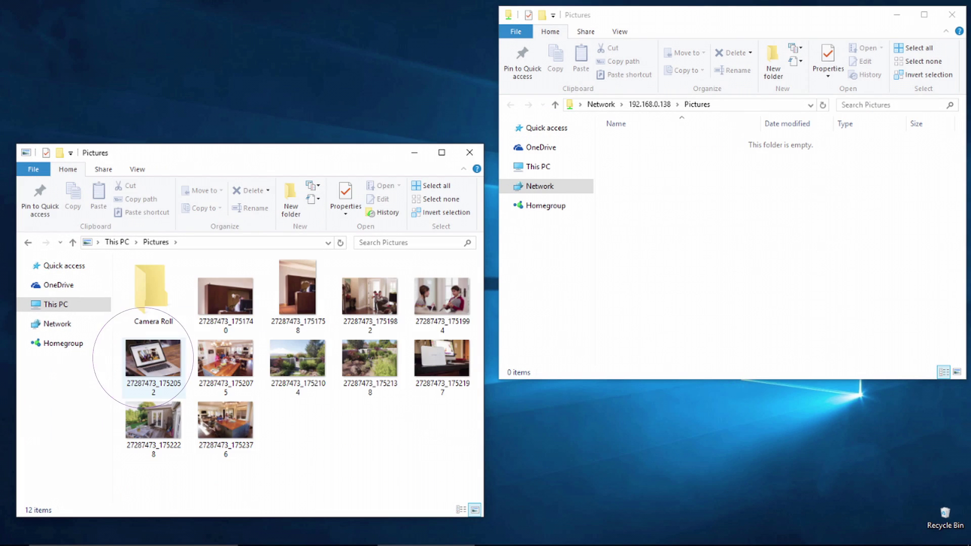
- Box-select all the local photos and drag them into the ReadyNAS Pictures window
{"action": "left_click_drag", "start_coordinate": [454, 455], "coordinate": [184, 327]}
{"action": "left_click_drag", "start_coordinate": [225, 360], "coordinate": [725, 246]}
{"action": "left_click", "coordinate": [923, 14]}
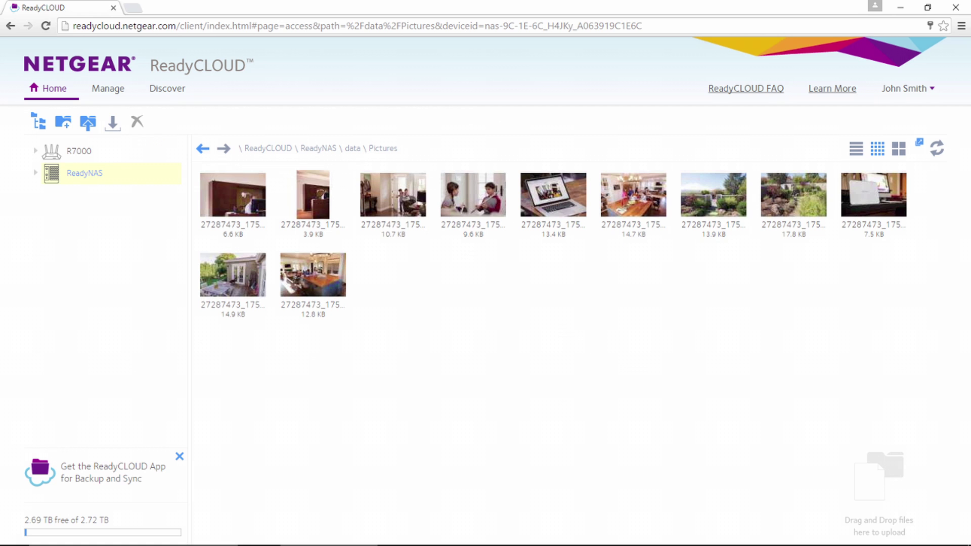
- Select the last photo thumbnail and start Create Web Link for it
{"action": "left_click", "coordinate": [313, 275]}
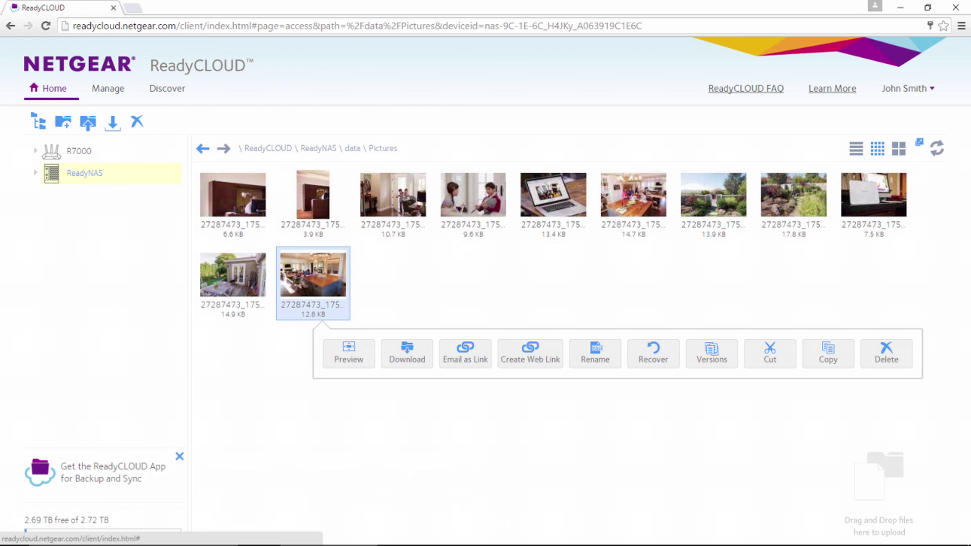
{"action": "left_click", "coordinate": [530, 352]}
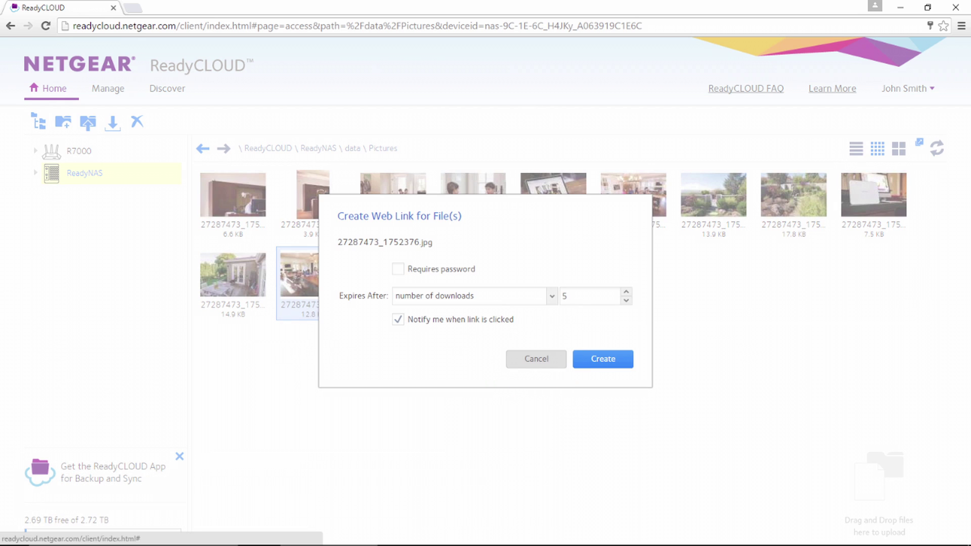